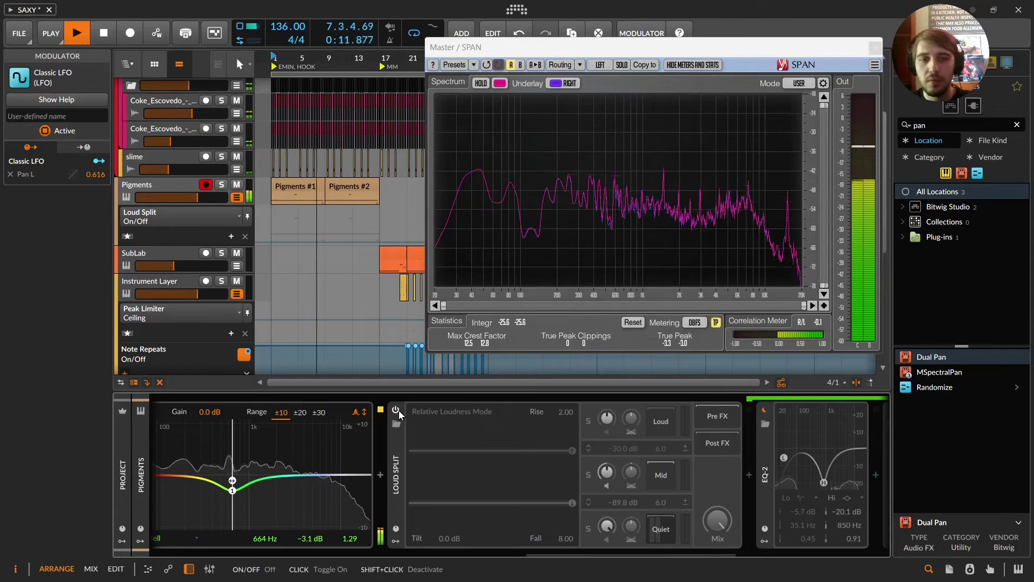
Switch on the Loud Split and scroll the Pigments chain from EQ-5 through to Peak Limiter
click(399, 410)
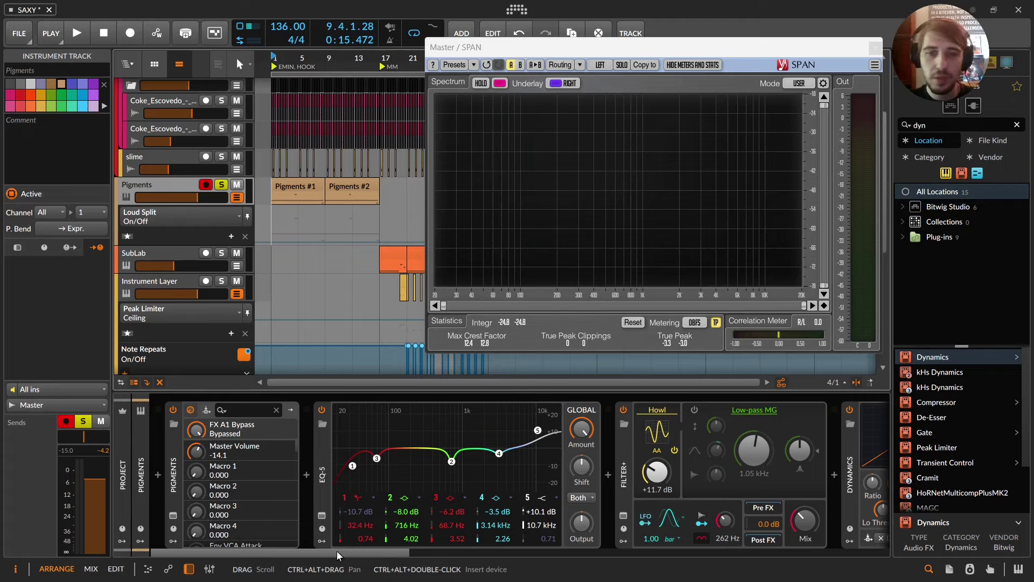
drag(337, 550, 852, 487)
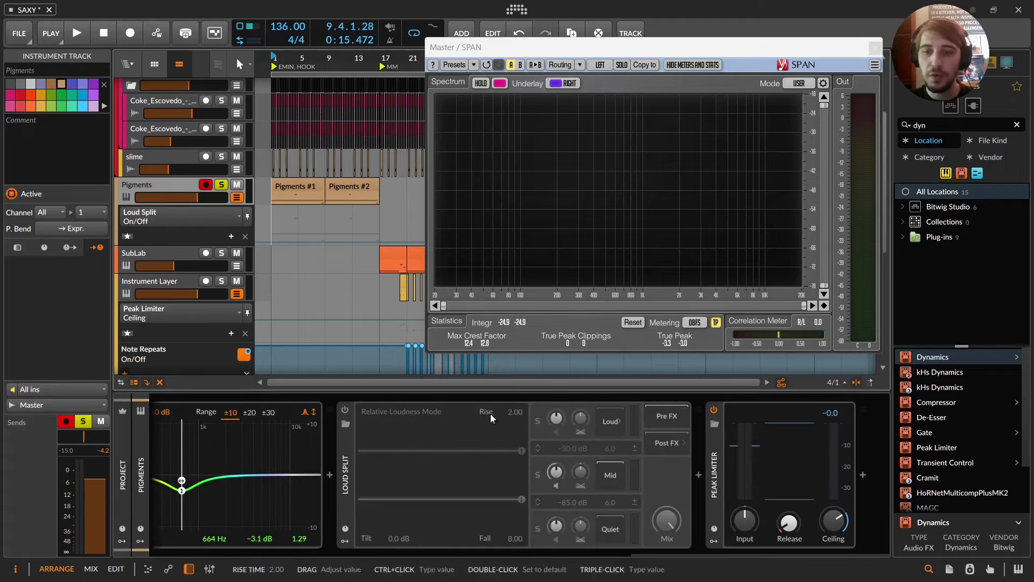
drag(681, 548, 283, 540)
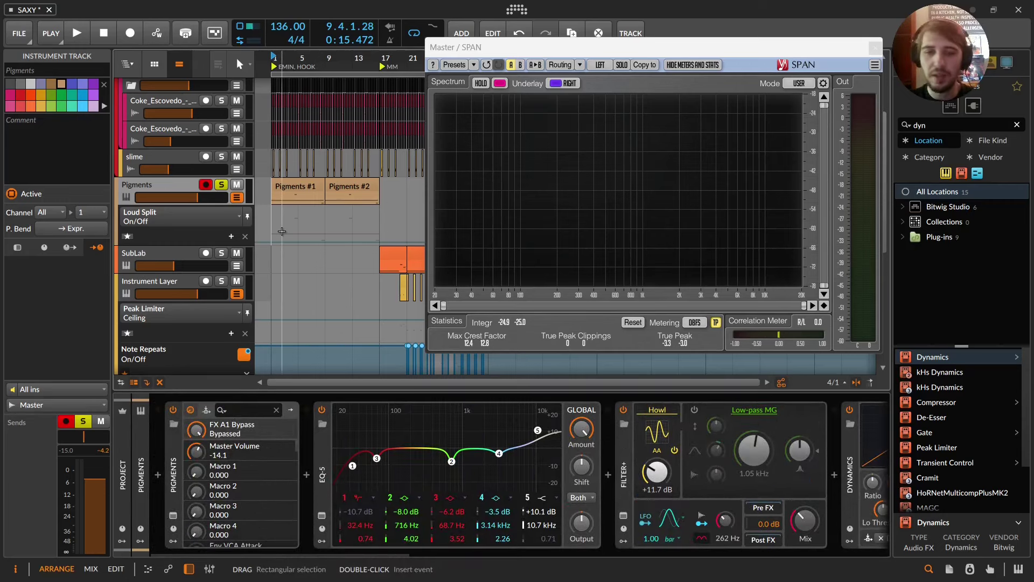
drag(392, 549, 503, 556)
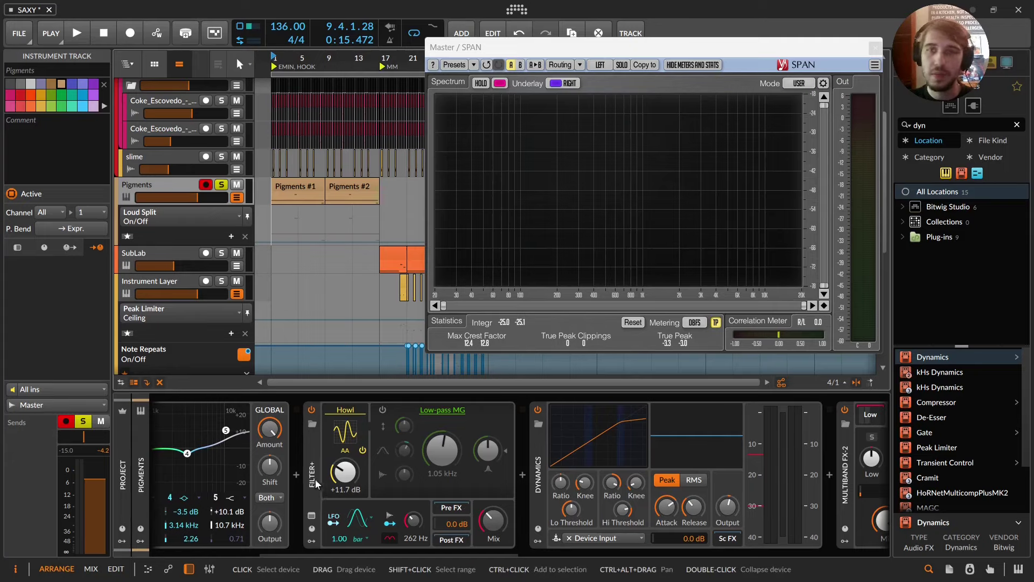
drag(513, 551, 770, 549)
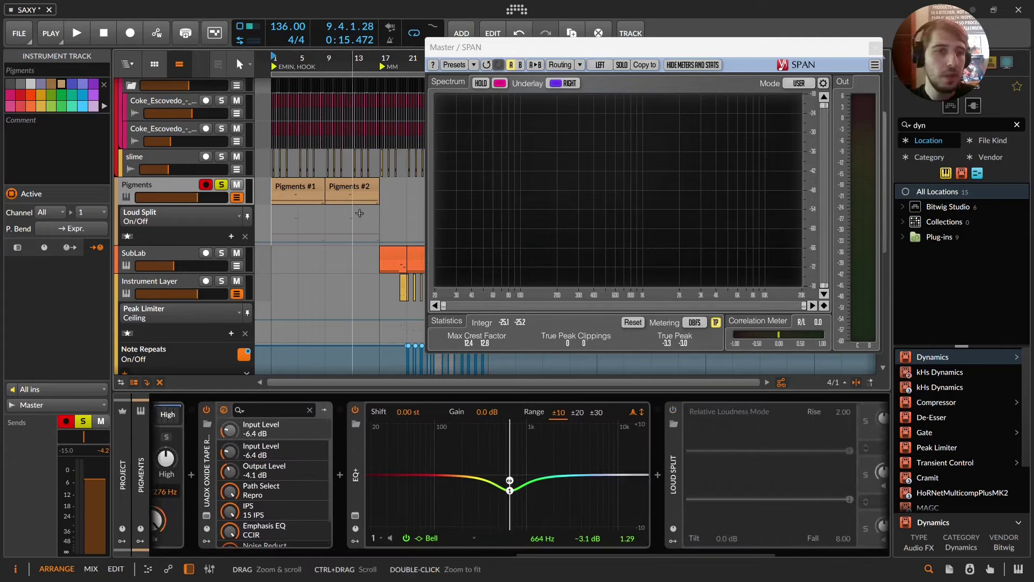
key(space)
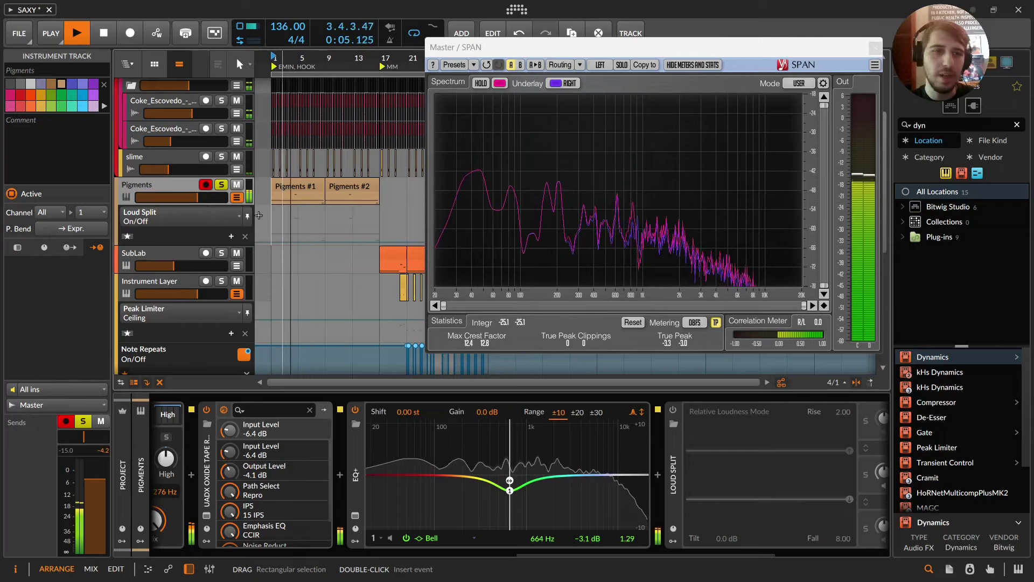
click(221, 185)
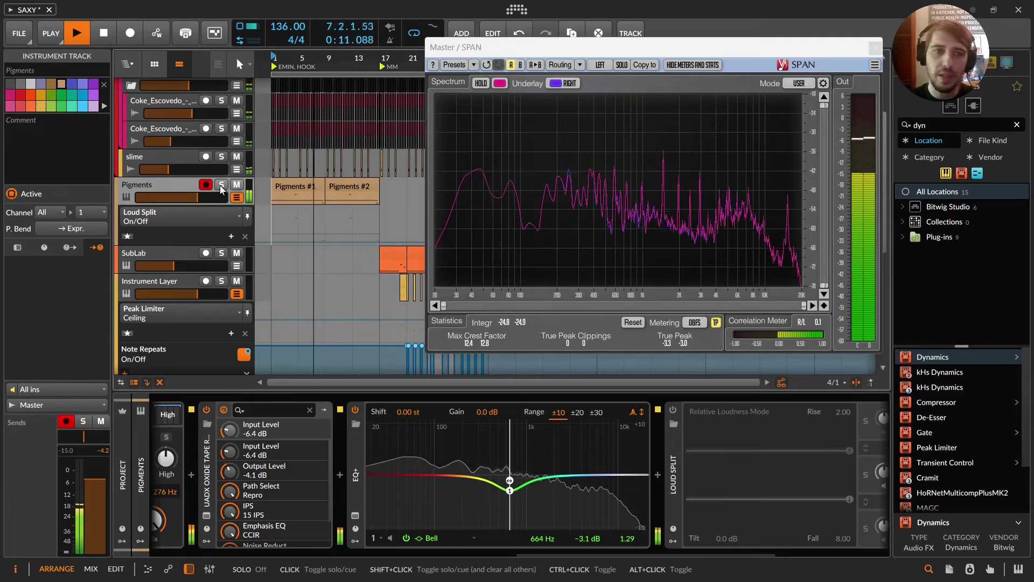
click(221, 185)
key(space)
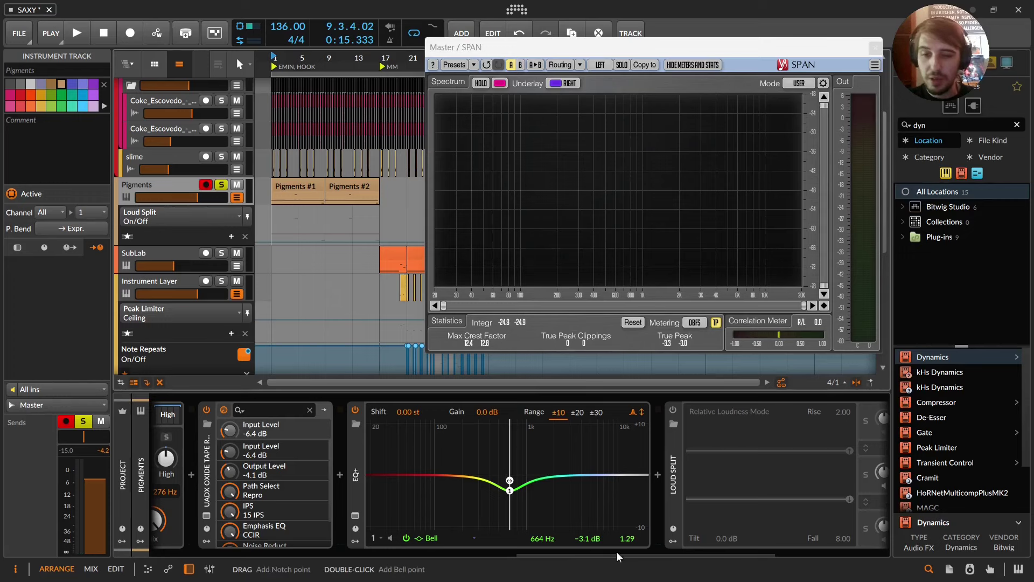
Turn the Loud Split on, solo its Quiet band, and start the bass playing
click(670, 411)
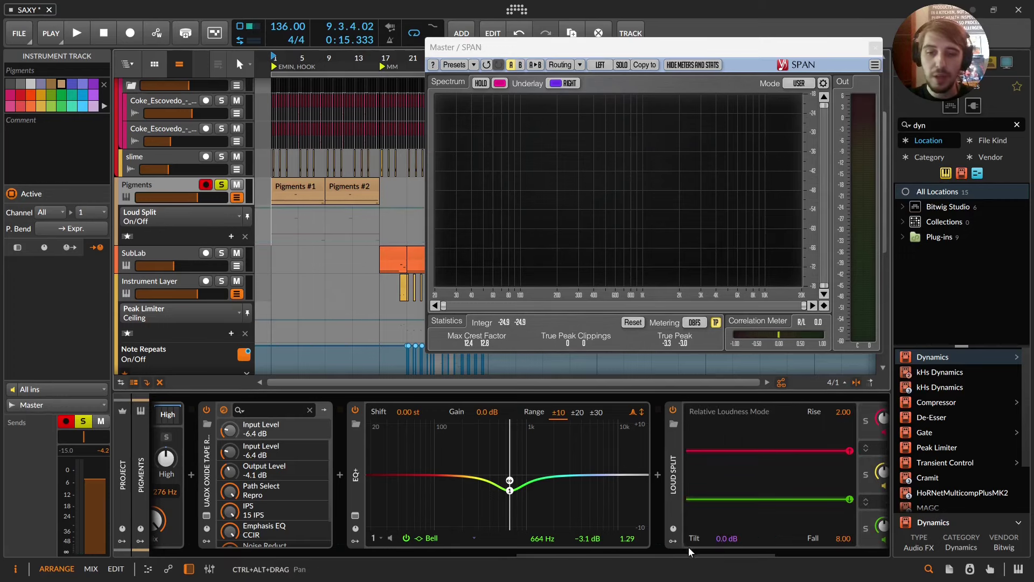
drag(689, 553, 786, 569)
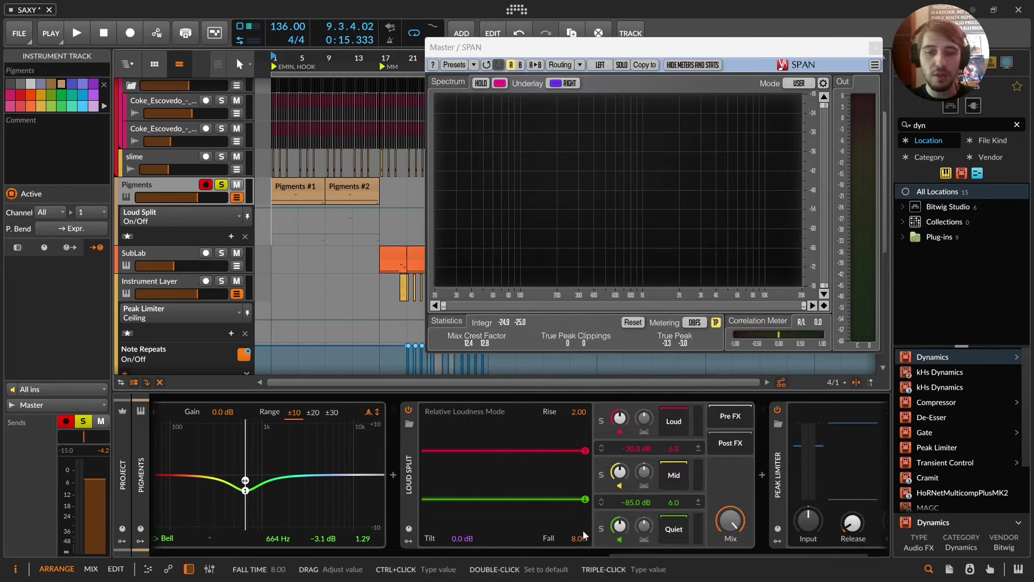
click(603, 529)
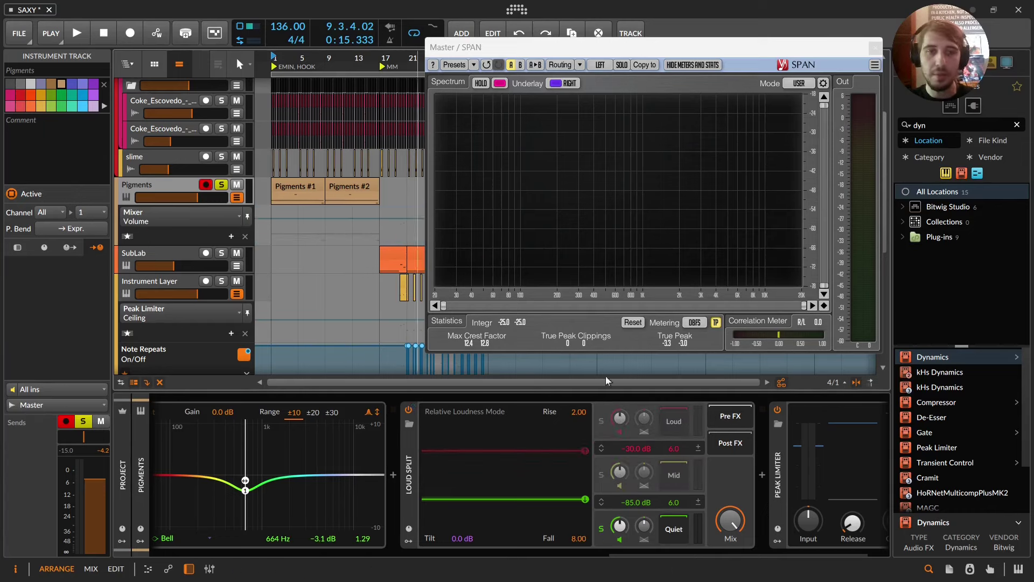
key(space)
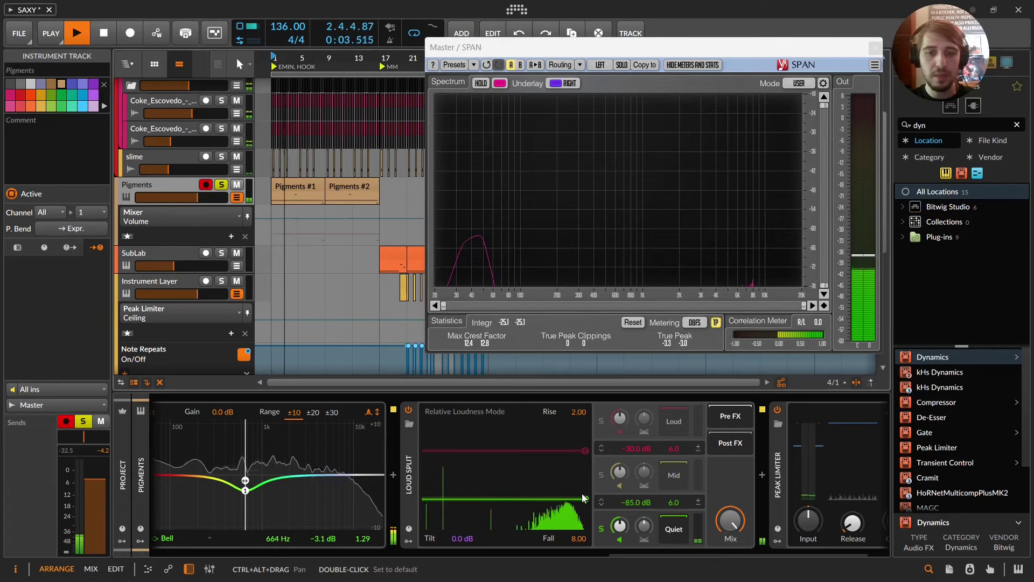
Drop the Quiet band's lower threshold to -110 dB
drag(586, 500, 618, 498)
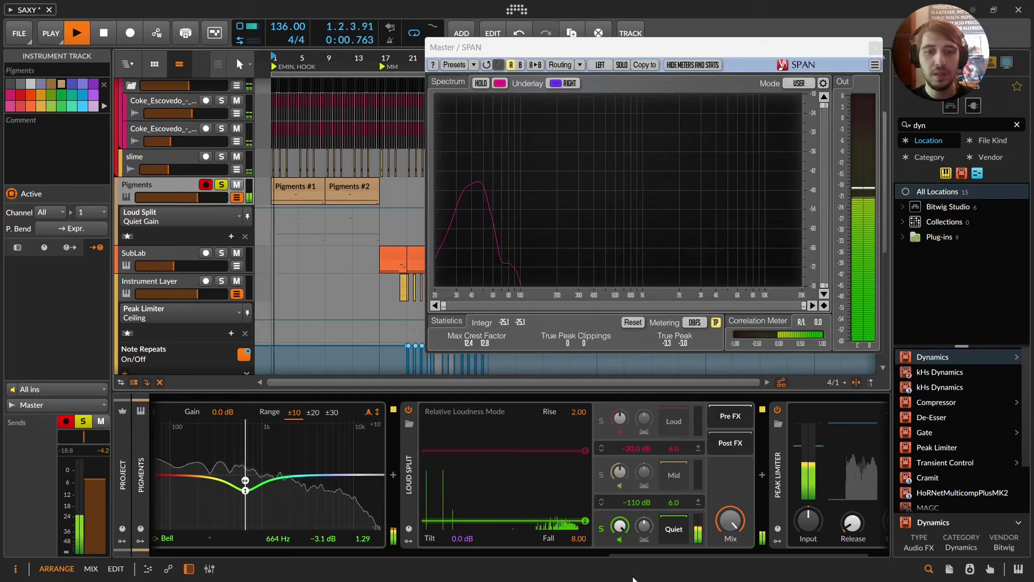
click(596, 543)
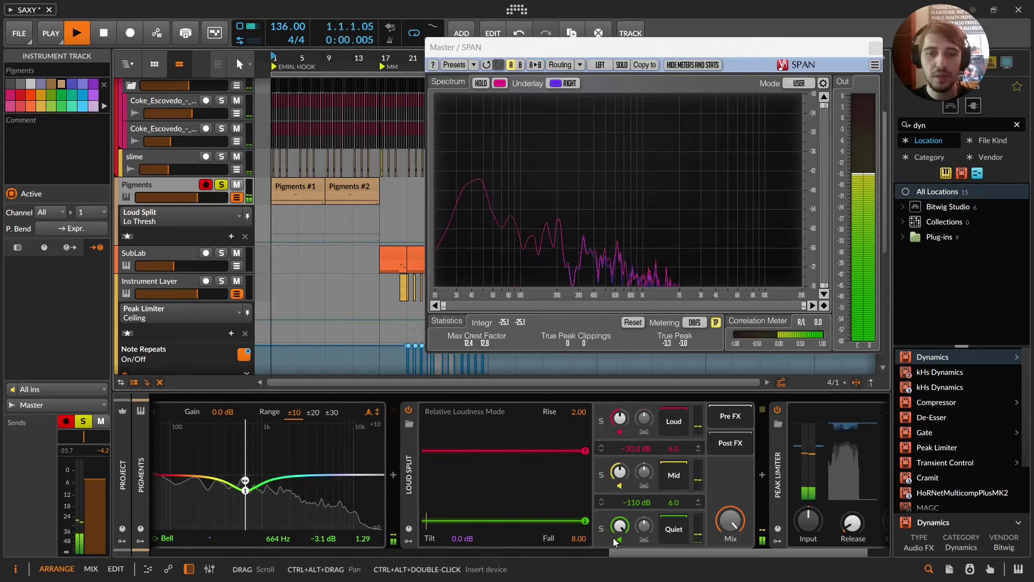
drag(629, 548, 379, 540)
drag(463, 552, 738, 552)
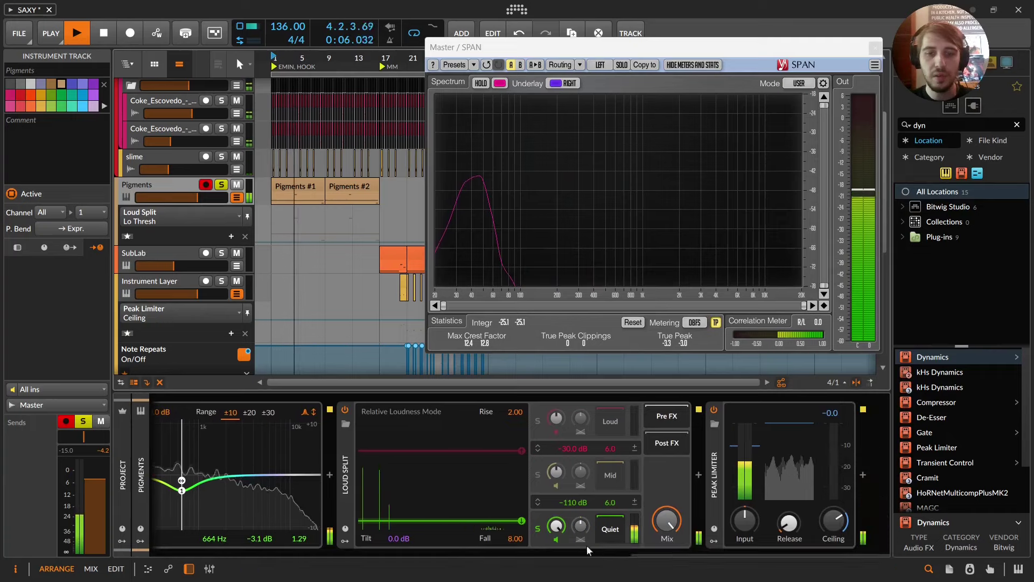
Insert EQ-2 into the Quiet band's chain and lower its low band to about 74 Hz
text(eq)
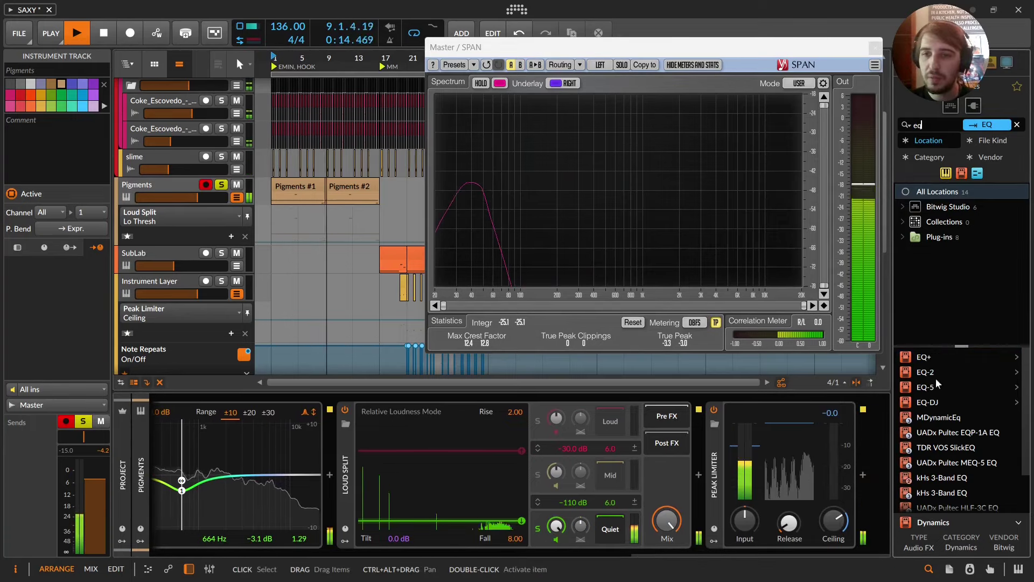
click(925, 372)
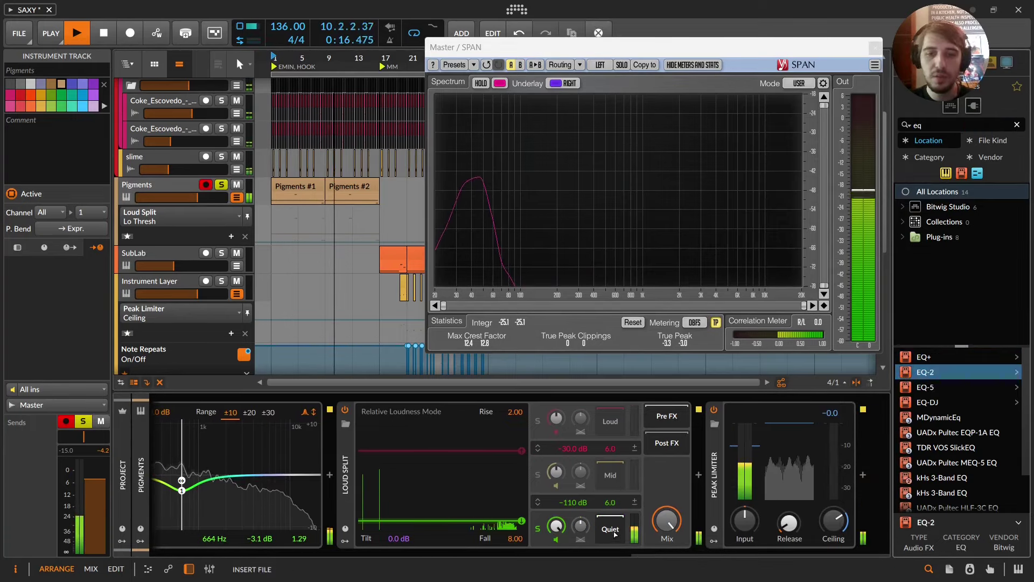
key(Return)
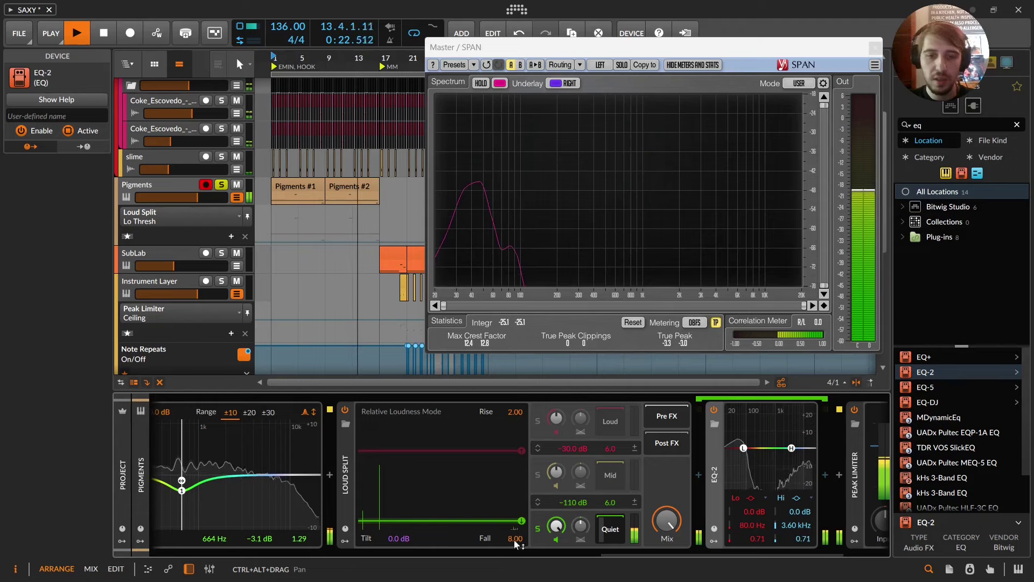
drag(744, 448, 794, 421)
Make the EQ-2 high band a high shelf at 541 Hz, +6 dB, and replay
key(space)
key(space)
click(803, 499)
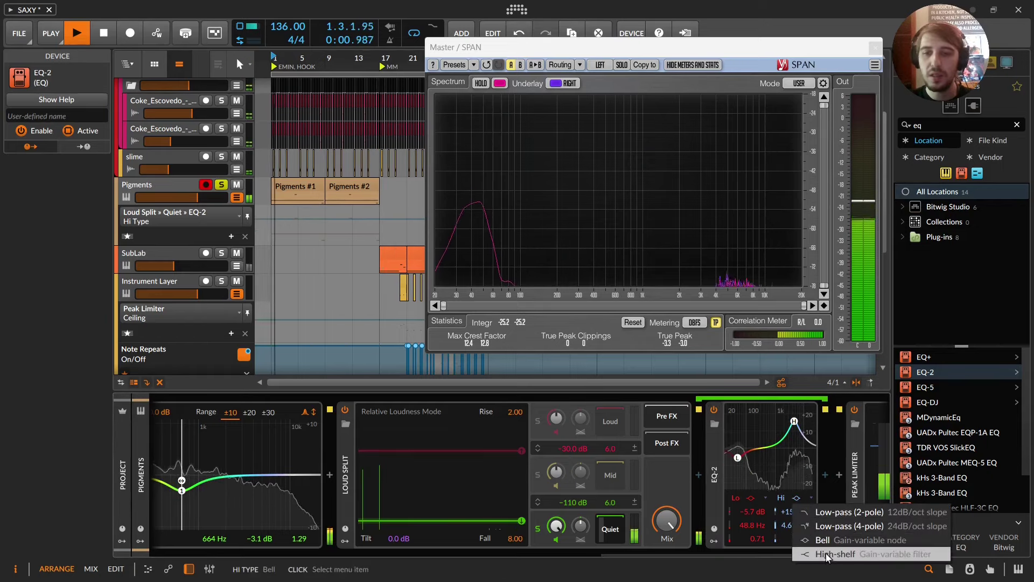
click(815, 554)
drag(794, 421, 781, 438)
key(space)
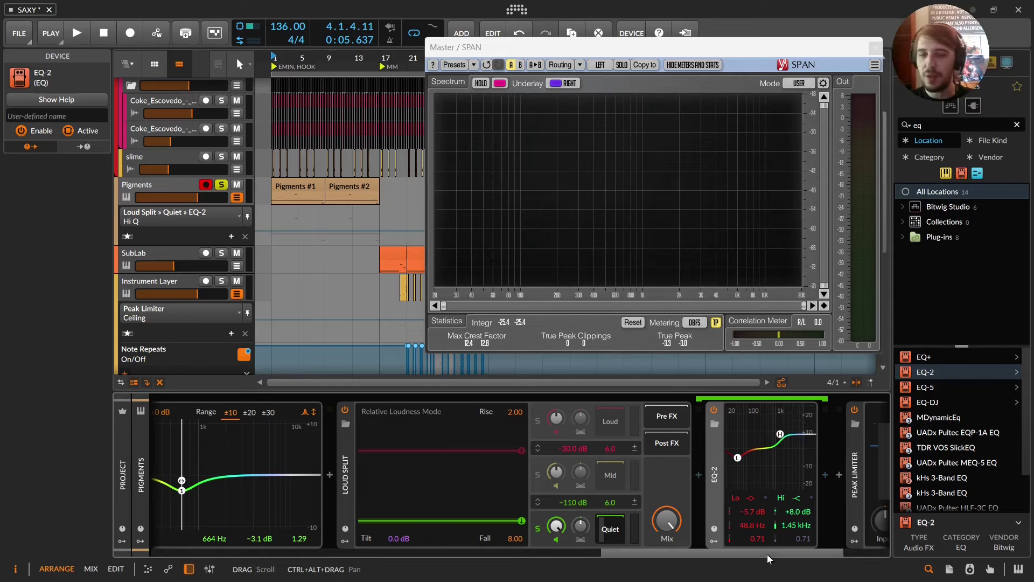
drag(767, 554, 637, 484)
key(space)
Pan the Quiet band to -53.6 % and assign the LFO to left panning
click(397, 528)
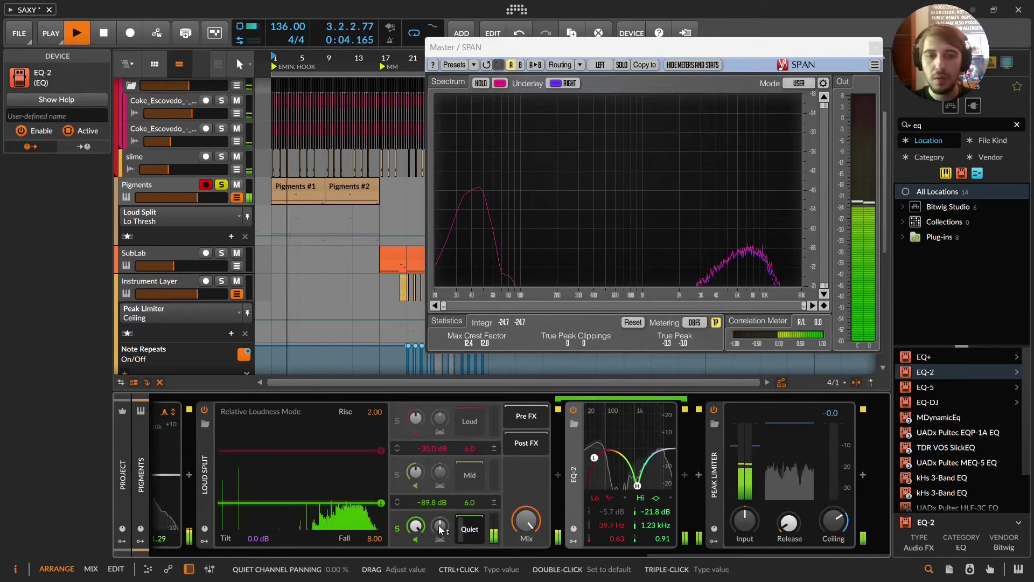
drag(440, 526, 436, 478)
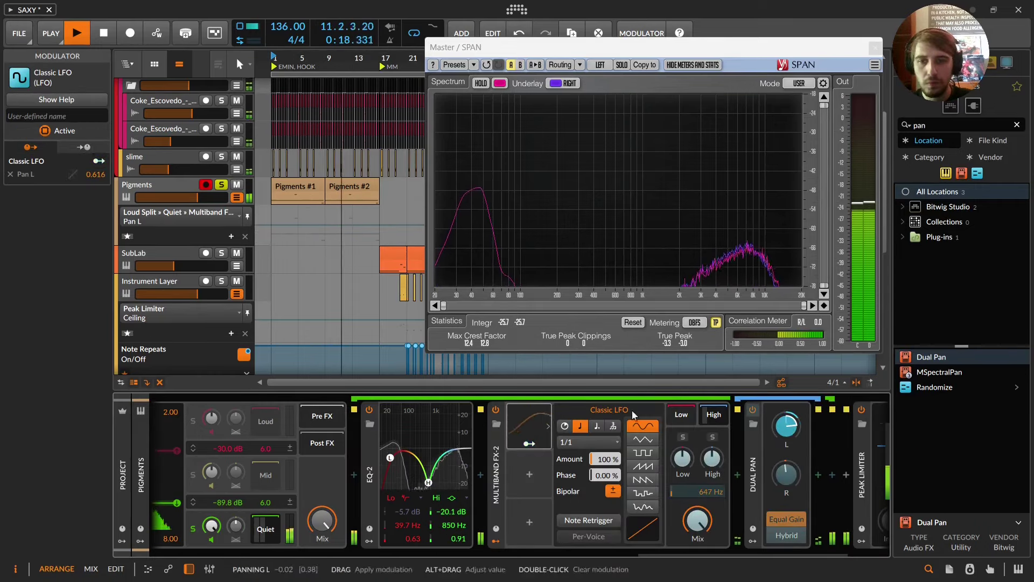
click(530, 446)
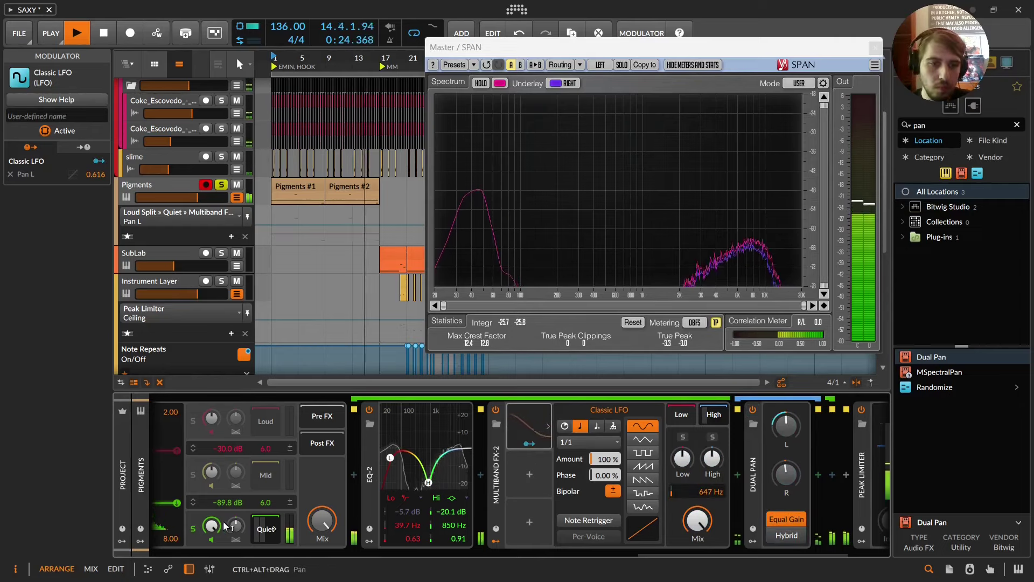
Unsolo the Quiet band and lower EQ-2's low cut to 35.1 Hz with Q 0.45
click(195, 529)
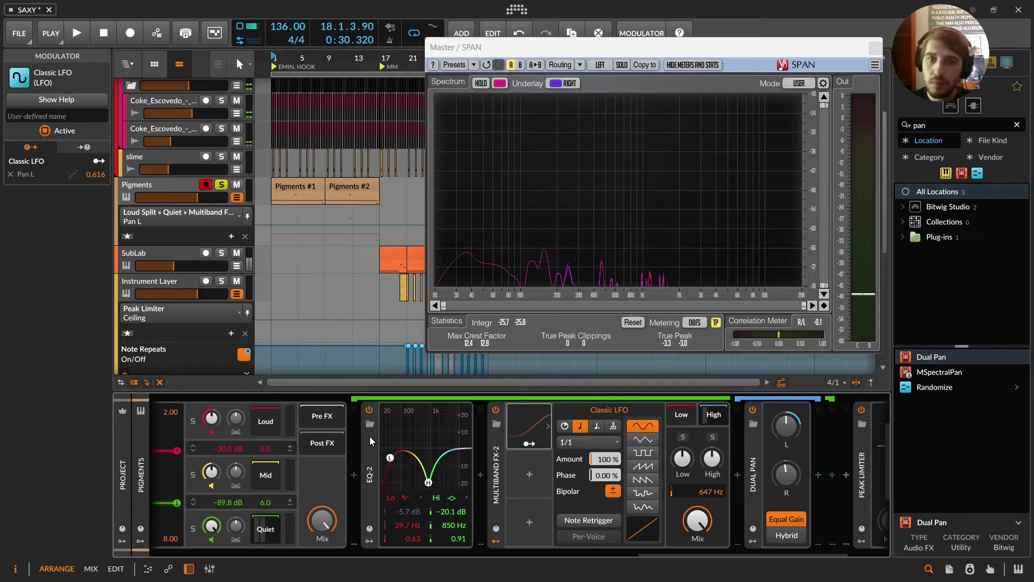
key(space)
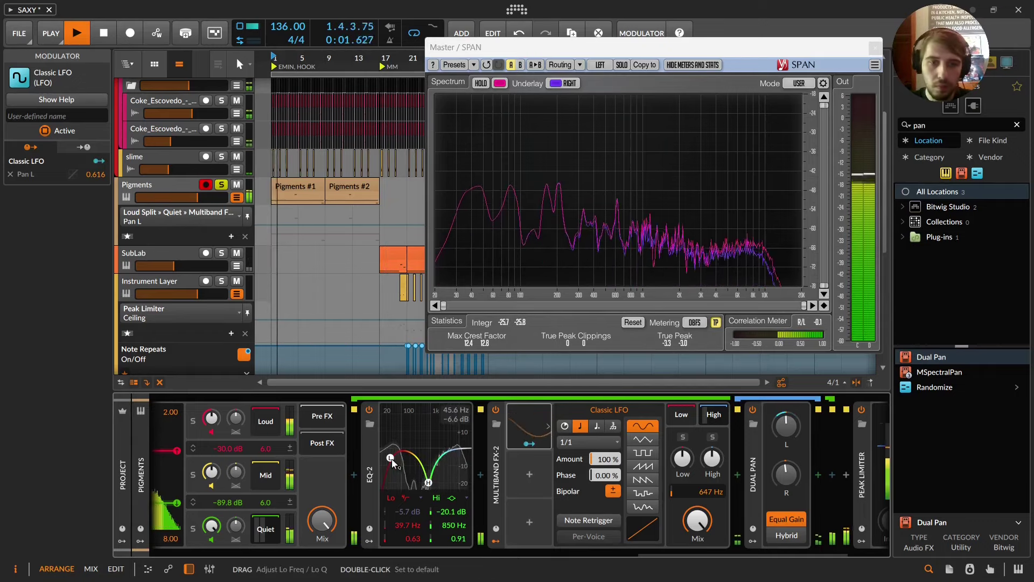
drag(390, 459, 389, 477)
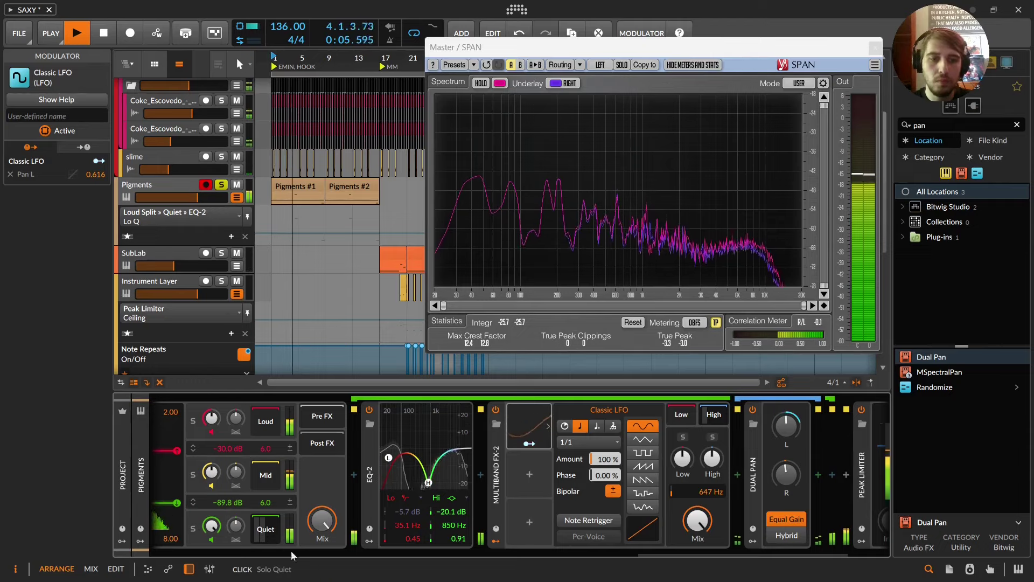
drag(665, 548, 550, 547)
Compare the bass with Loud Split bypassed and on, with the Pigments track unsoloed
key(space)
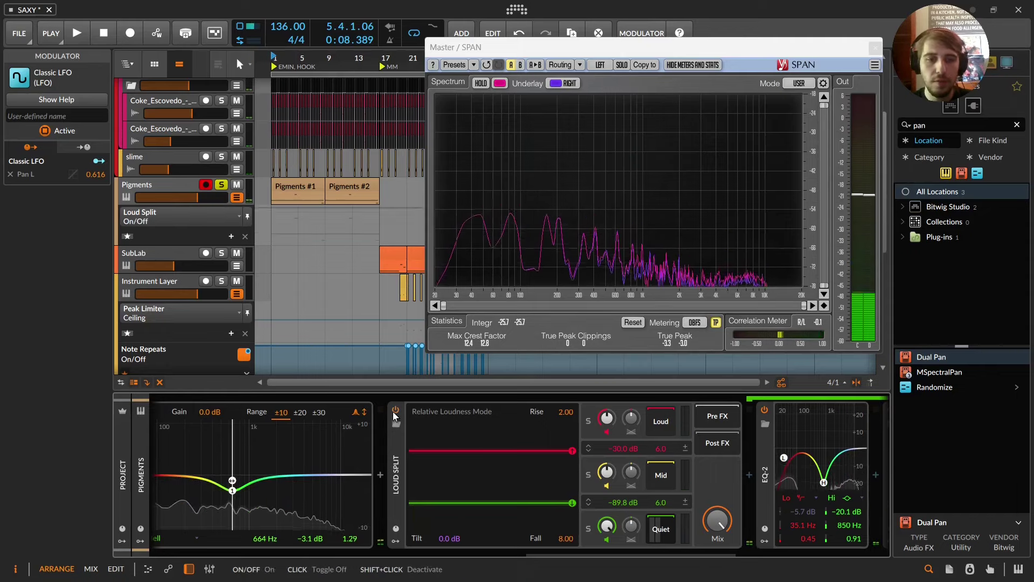
click(395, 412)
key(space)
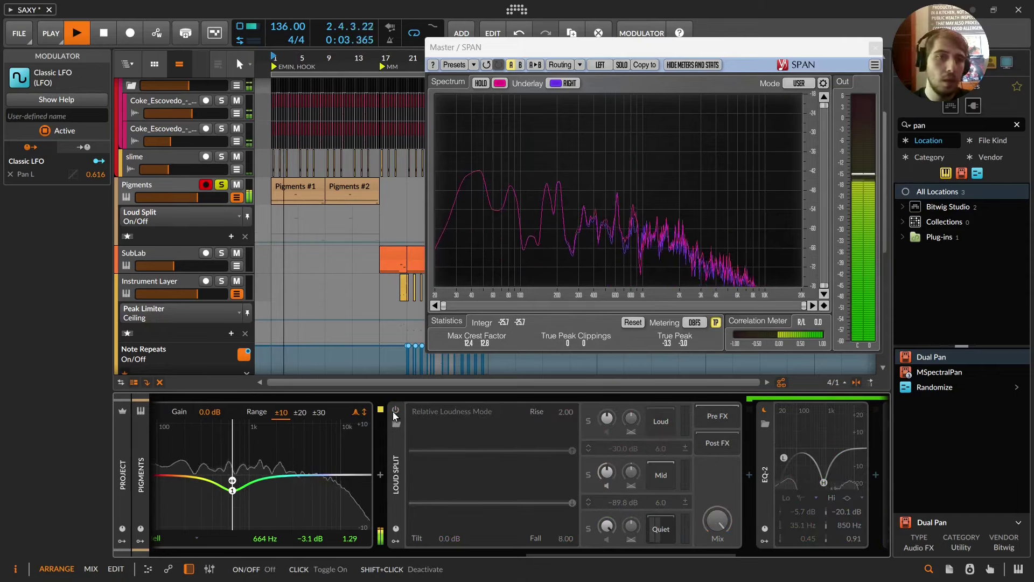
click(222, 186)
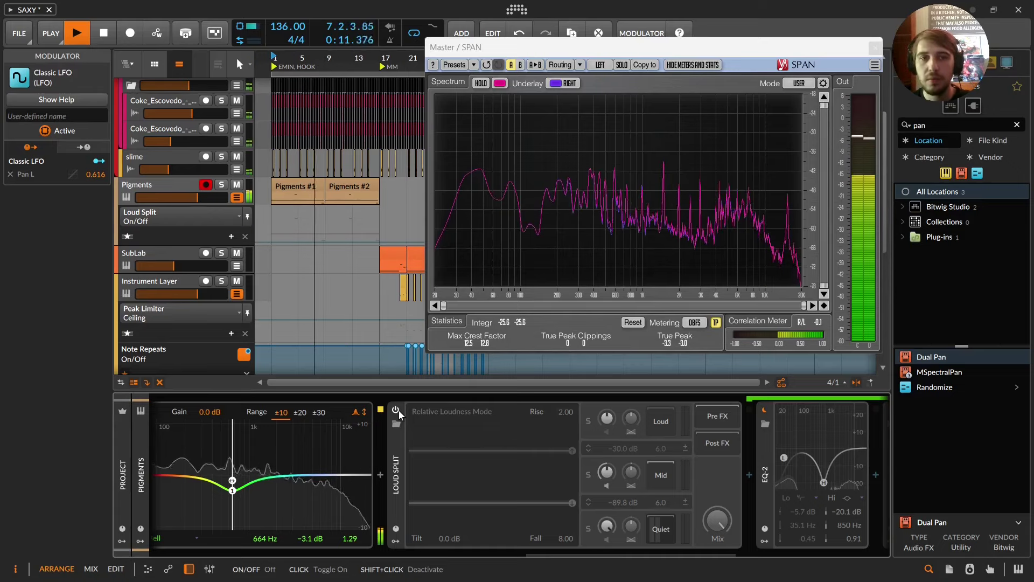
click(397, 409)
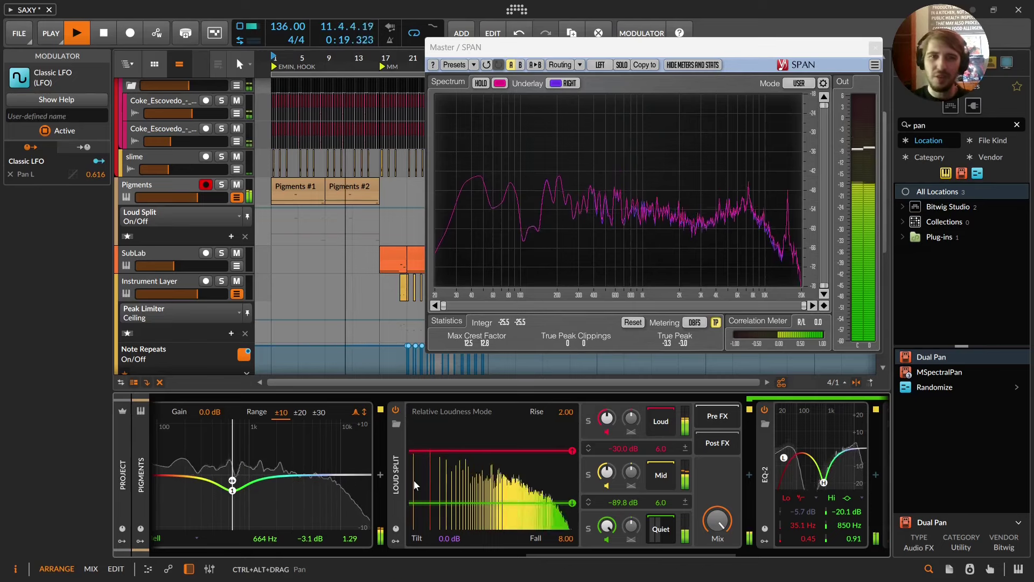
Audition the Mid band solo, then solo the Quiet band instead
key(space)
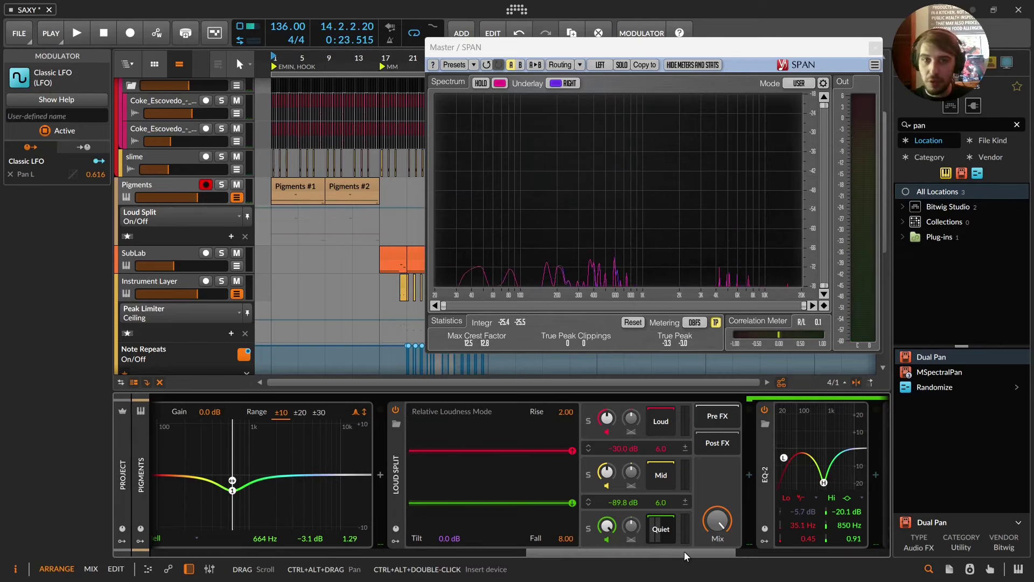
drag(684, 551, 695, 520)
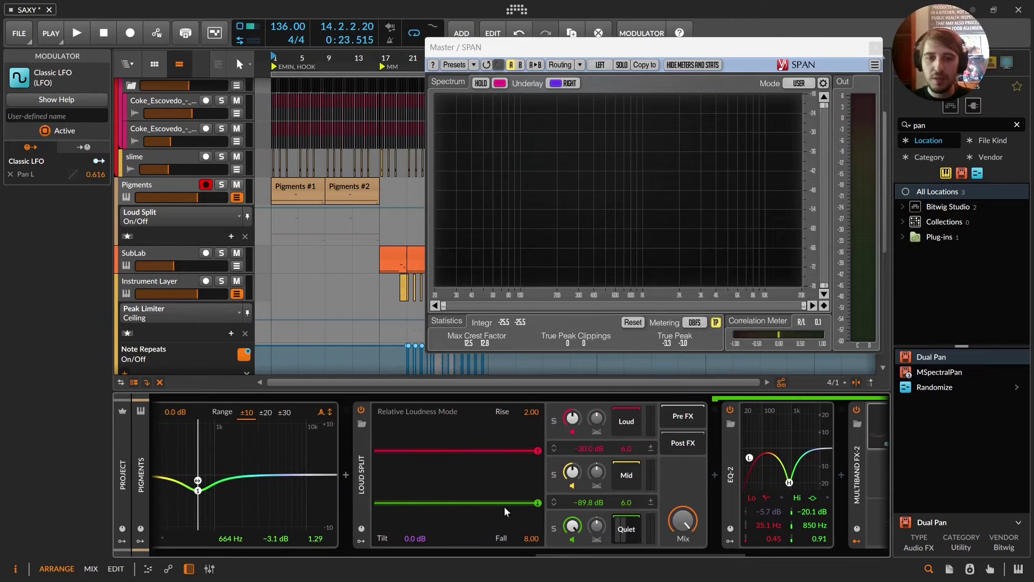
click(555, 481)
key(space)
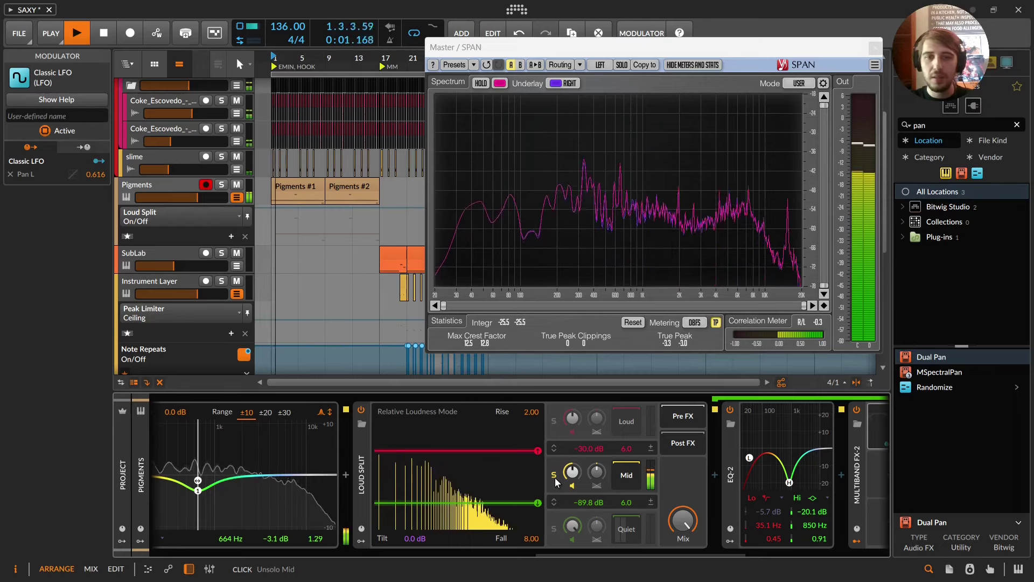
key(space)
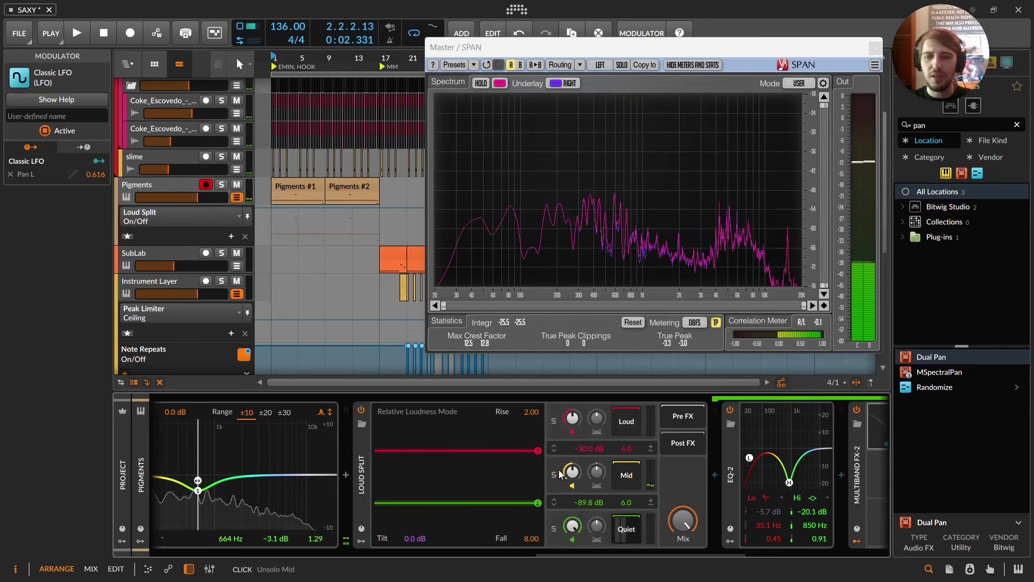
click(554, 528)
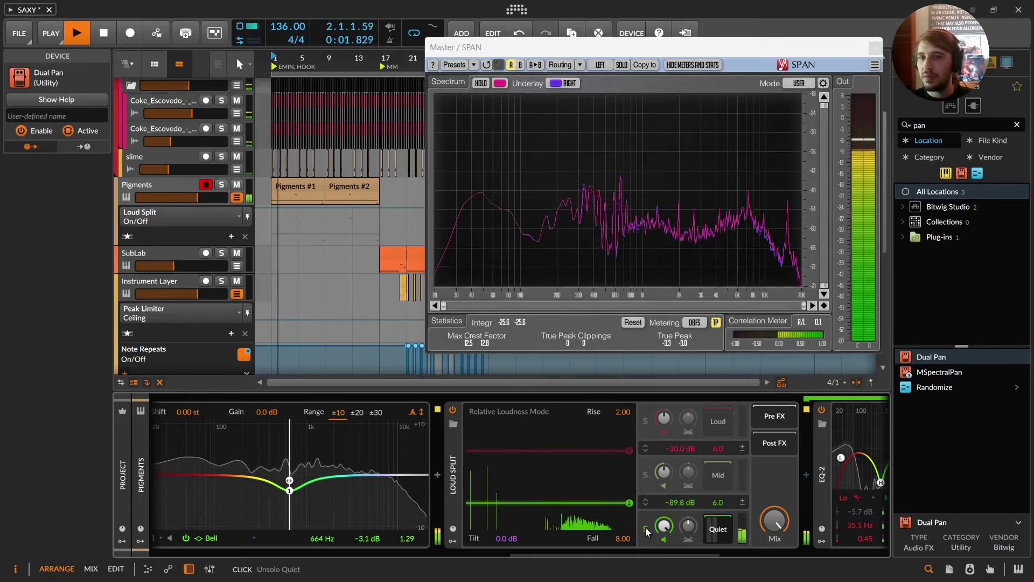
Unsolo the Quiet band, stop playback, and scroll through the device chain
click(647, 532)
key(space)
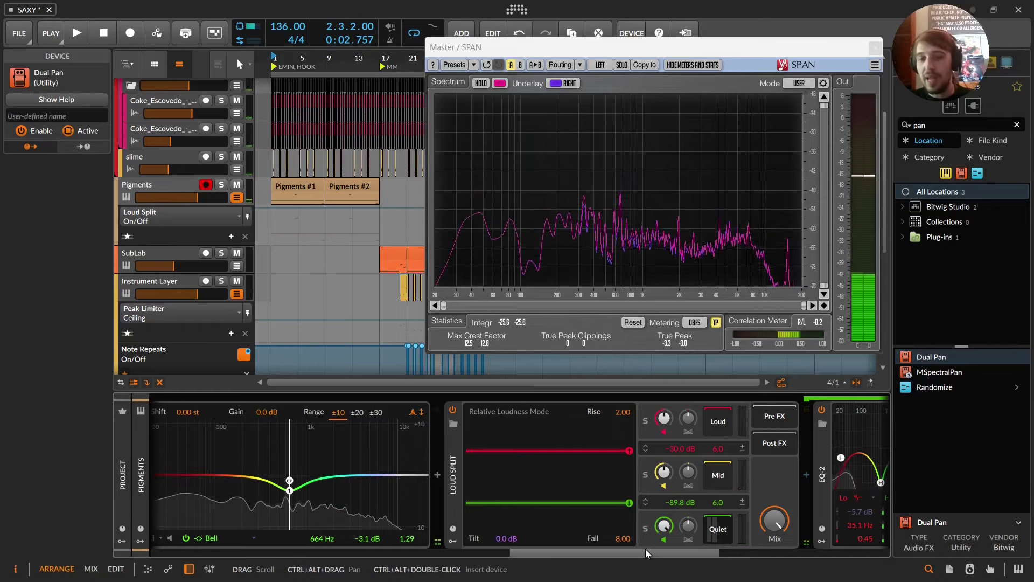
drag(638, 550, 279, 510)
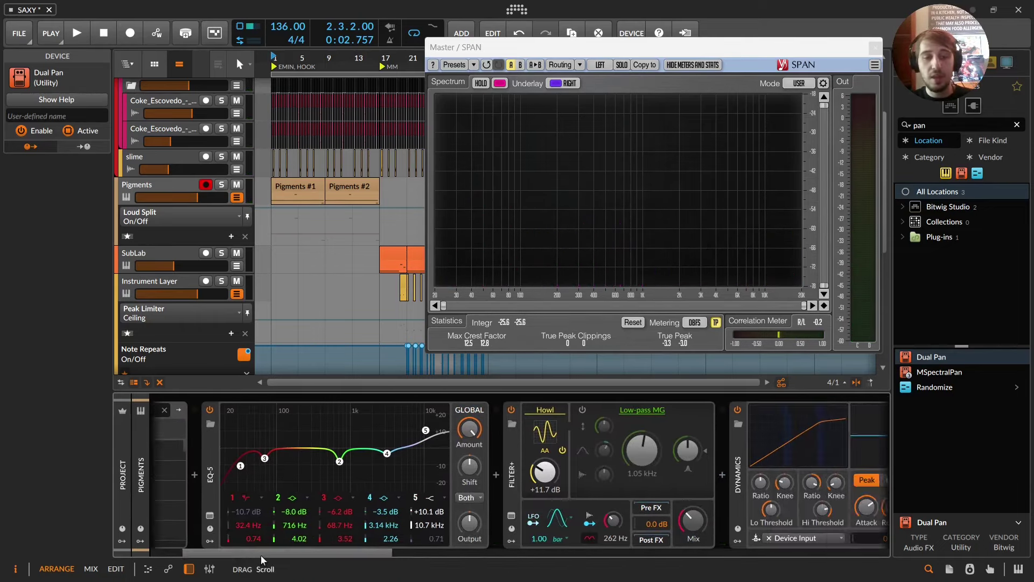
drag(228, 551, 636, 554)
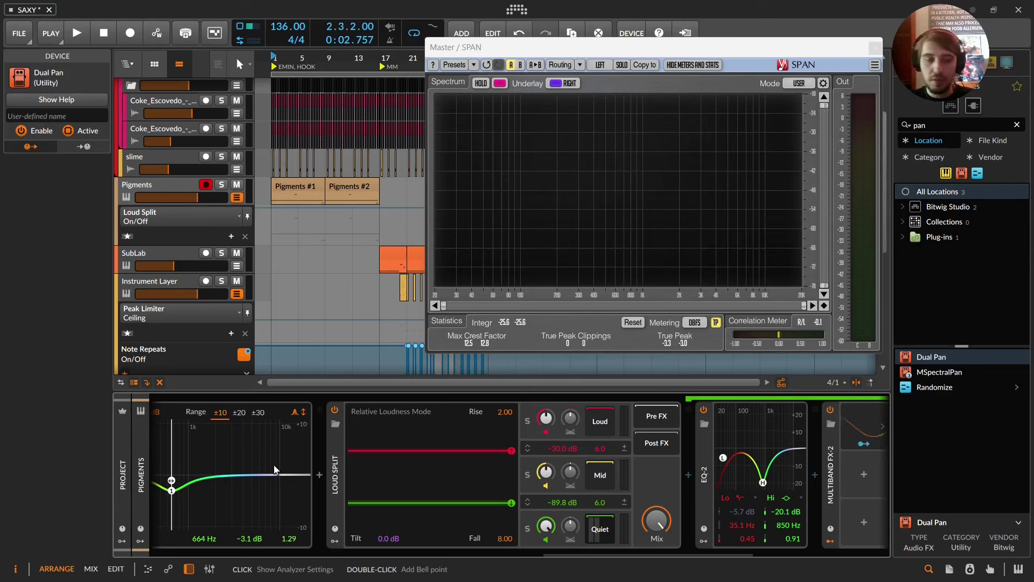
drag(673, 554, 707, 555)
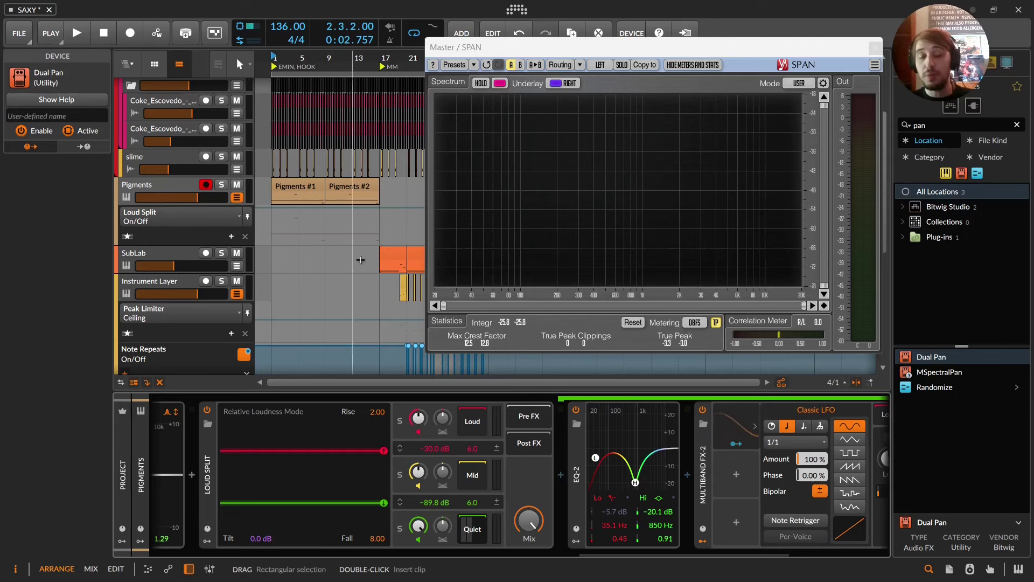
Re-solo Pigments and raise the Quiet EQ-2 high band from 850 Hz to 1.05 kHz
click(221, 185)
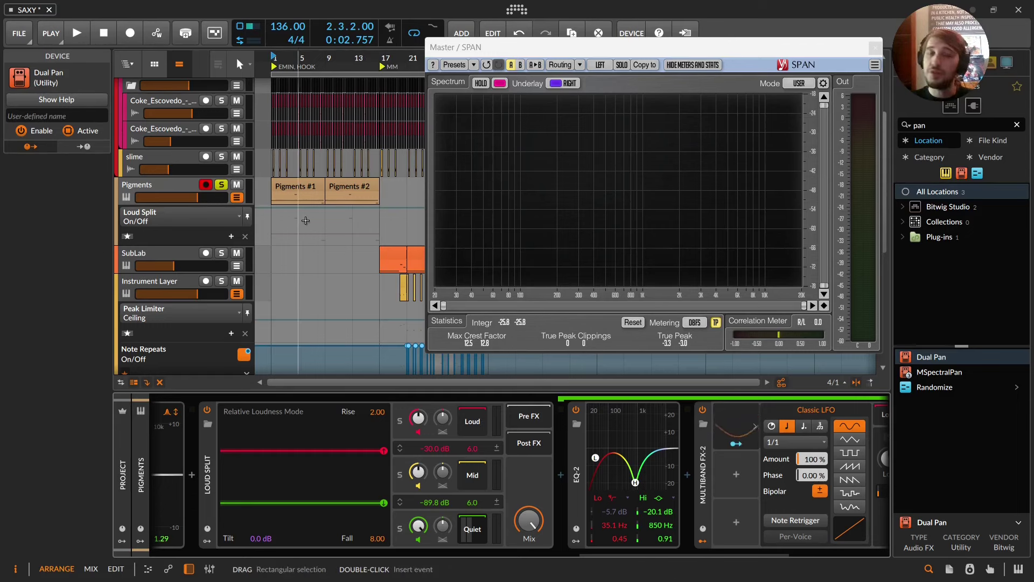
key(space)
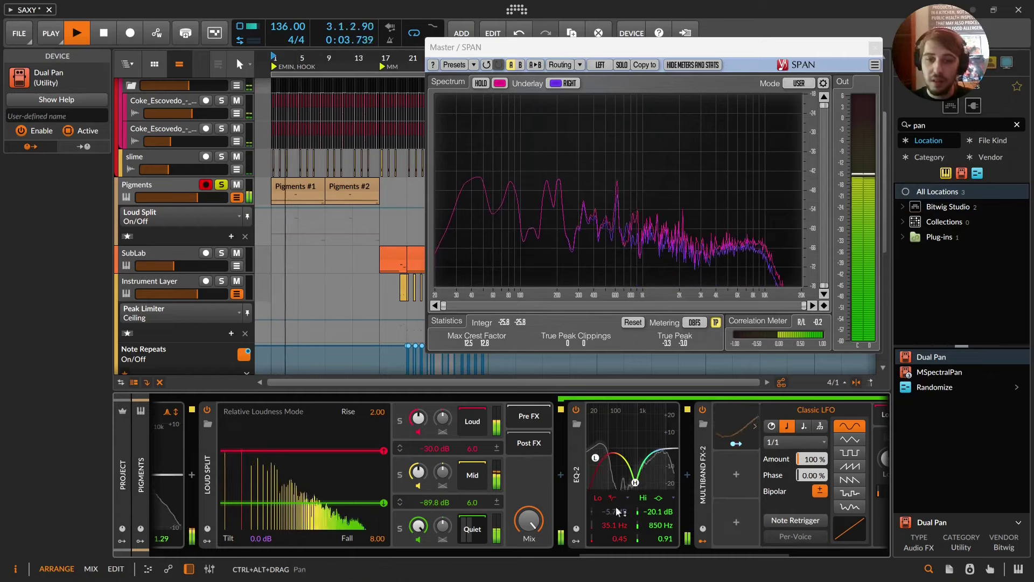
drag(660, 526, 660, 517)
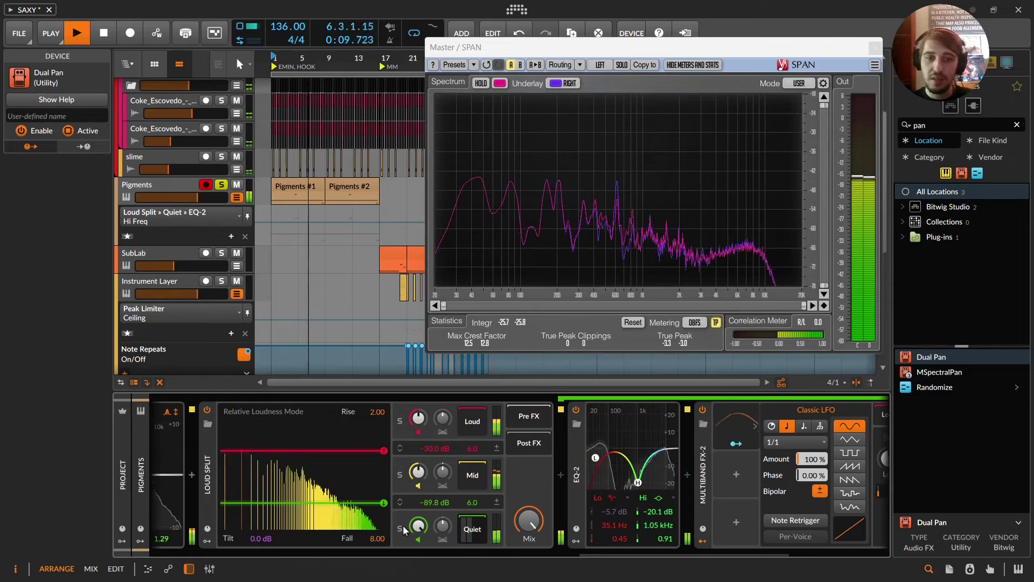